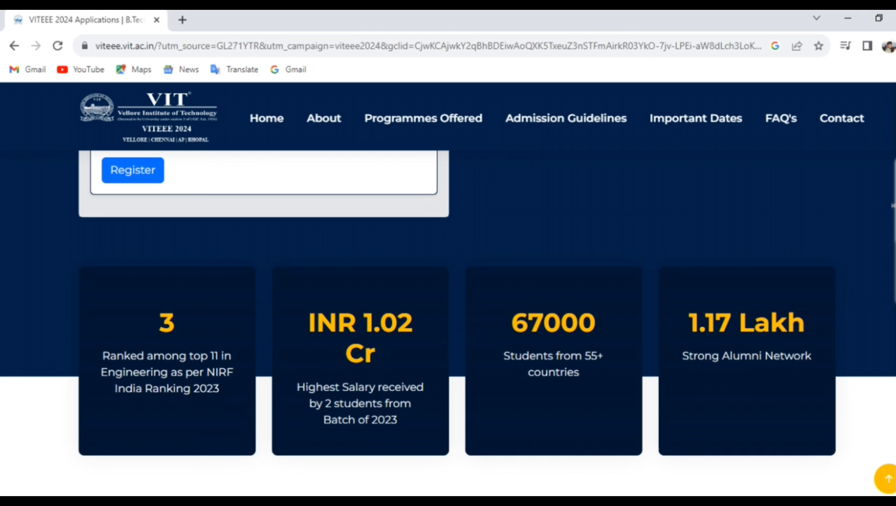
# Highlight the exam facts: multiple choice, 1 mark per right answer, 0 for wrong, 125 questions, Aptitude/English counts.
pyautogui.scroll(-6, 448, 318)
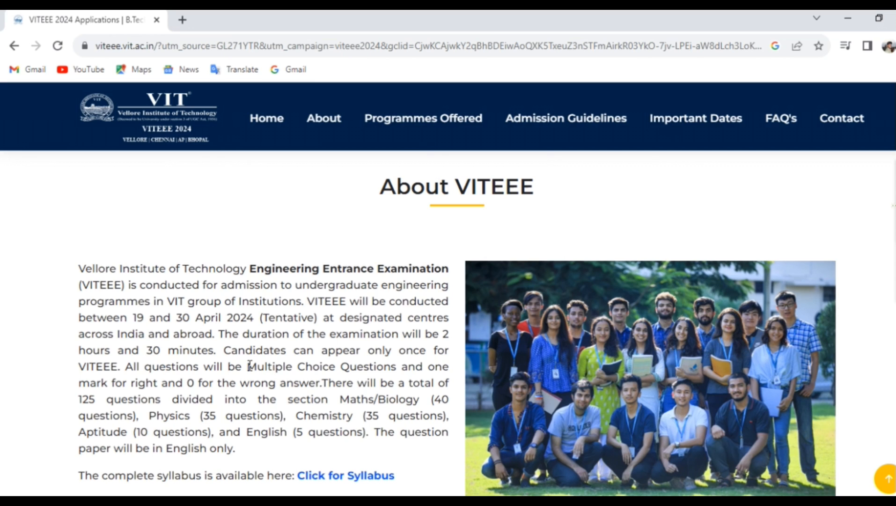
pyautogui.moveTo(248, 366); pyautogui.dragTo(392, 370)
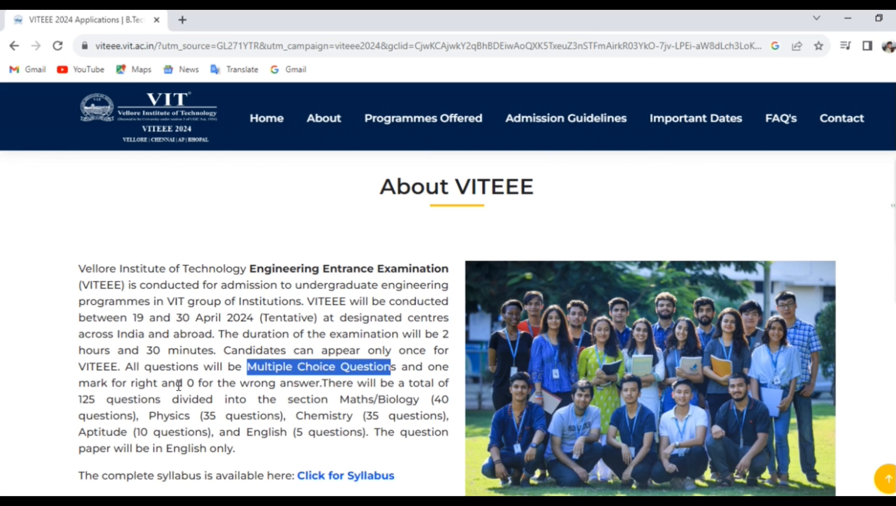
pyautogui.moveTo(158, 384); pyautogui.dragTo(79, 383)
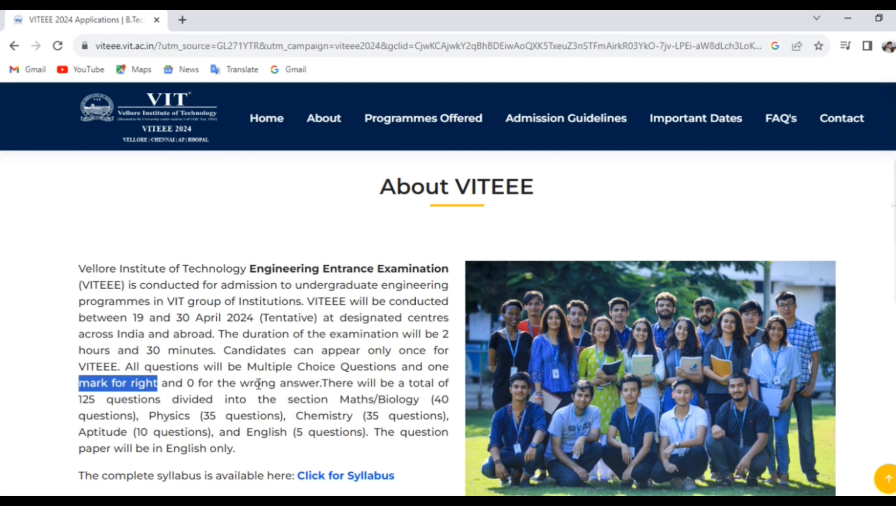
pyautogui.moveTo(315, 382); pyautogui.dragTo(187, 383)
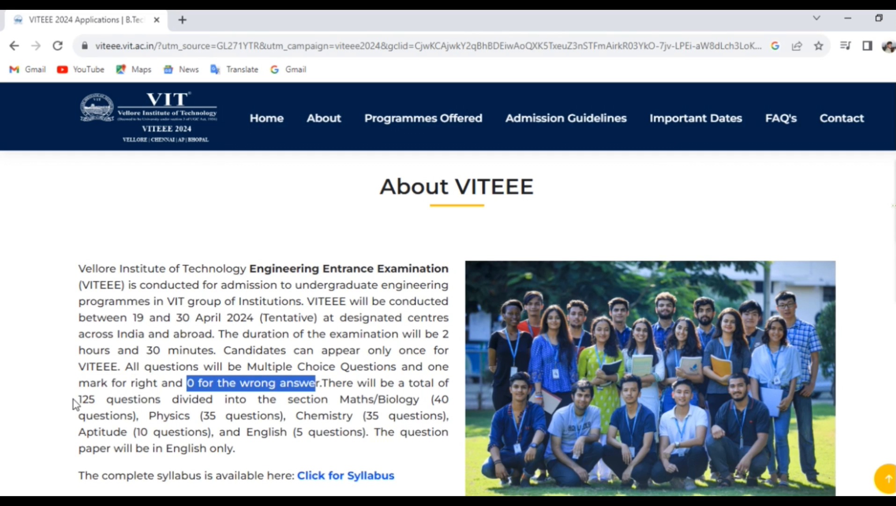
pyautogui.moveTo(74, 403); pyautogui.dragTo(161, 398)
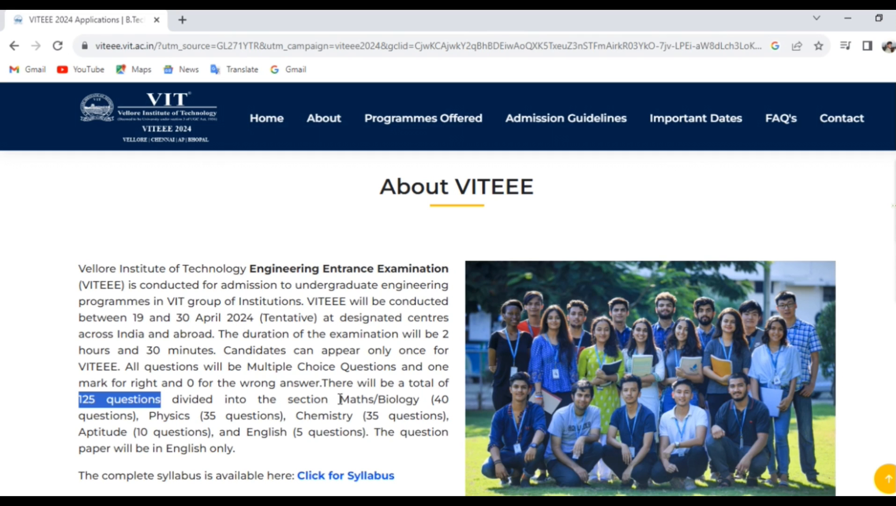
pyautogui.moveTo(77, 431); pyautogui.dragTo(293, 441)
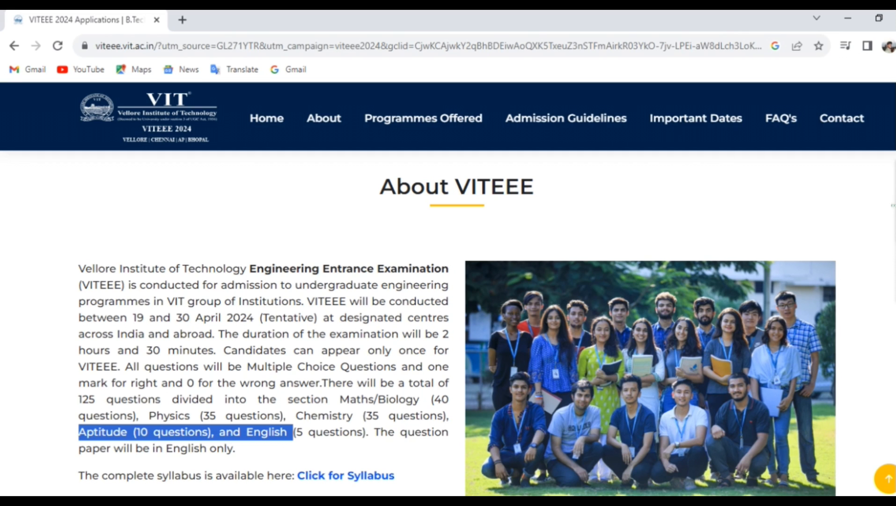
# Scroll through the campus Programmes Offered lists and the Admission Guidelines eligibility rules.
pyautogui.scroll(10, 448, 323)
pyautogui.scroll(-10, 448, 323)
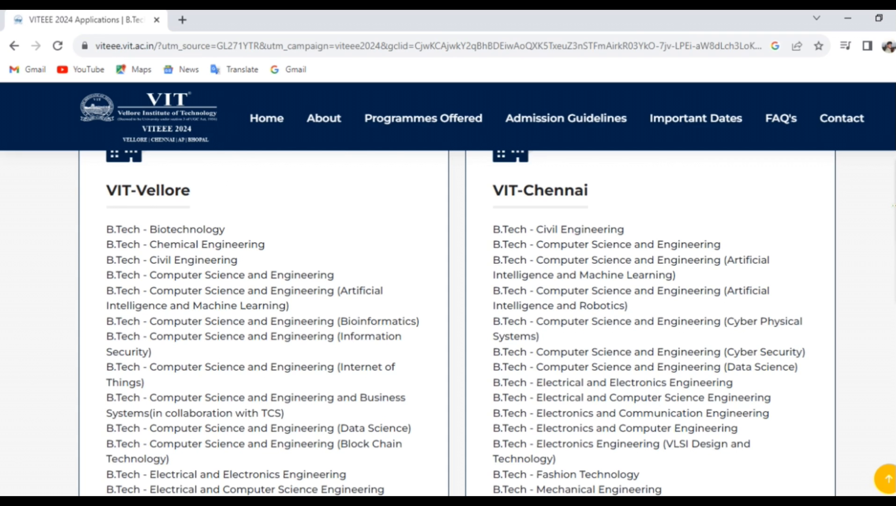
pyautogui.scroll(-8, 449, 323)
pyautogui.scroll(-4, 449, 323)
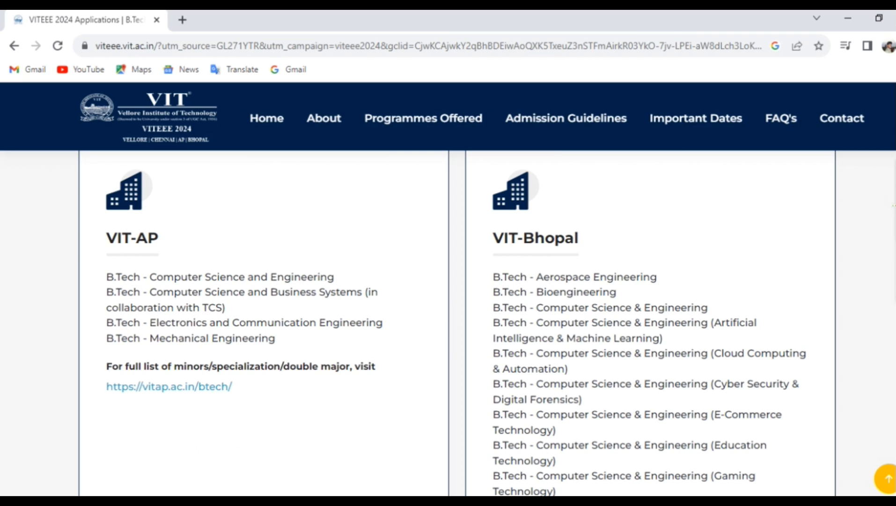
pyautogui.scroll(-8, 449, 323)
pyautogui.scroll(-3, 450, 323)
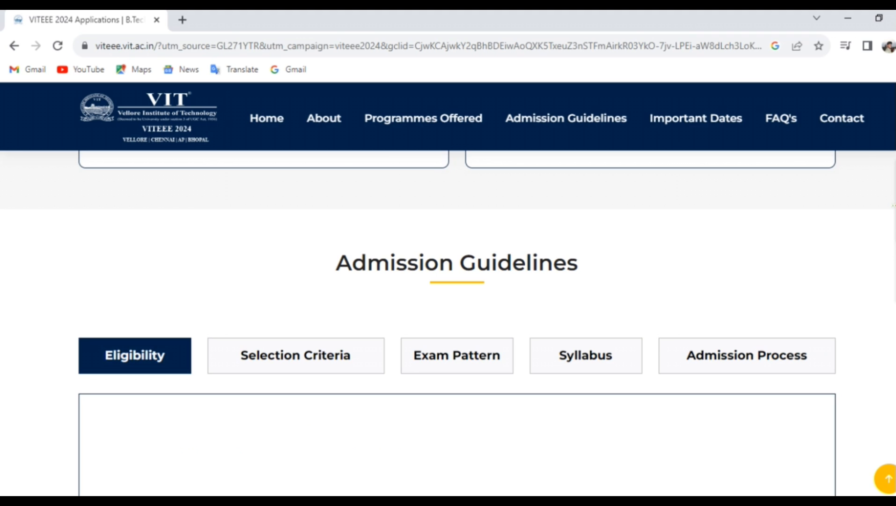
pyautogui.scroll(-6, 449, 322)
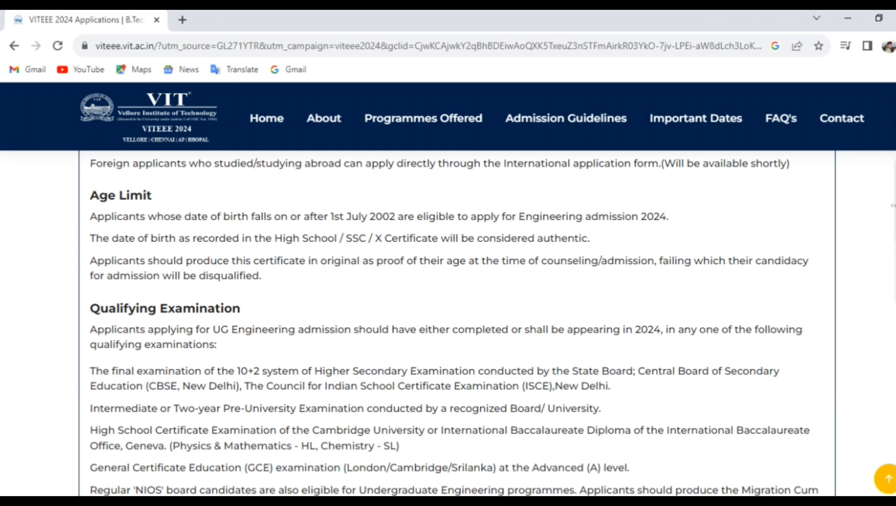
pyautogui.scroll(-6, 450, 323)
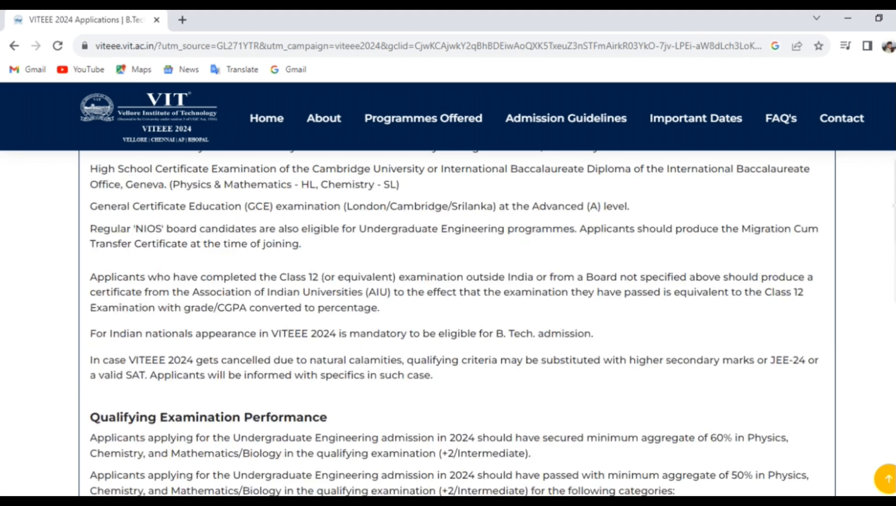
pyautogui.scroll(-10, 449, 323)
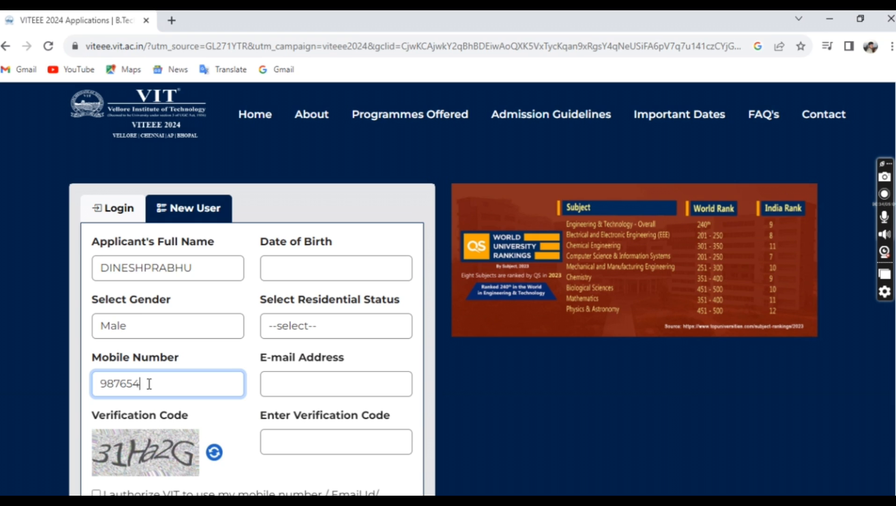
# Enter the applicant's mobile number and set residential status to Indian.
pyautogui.write('3210')
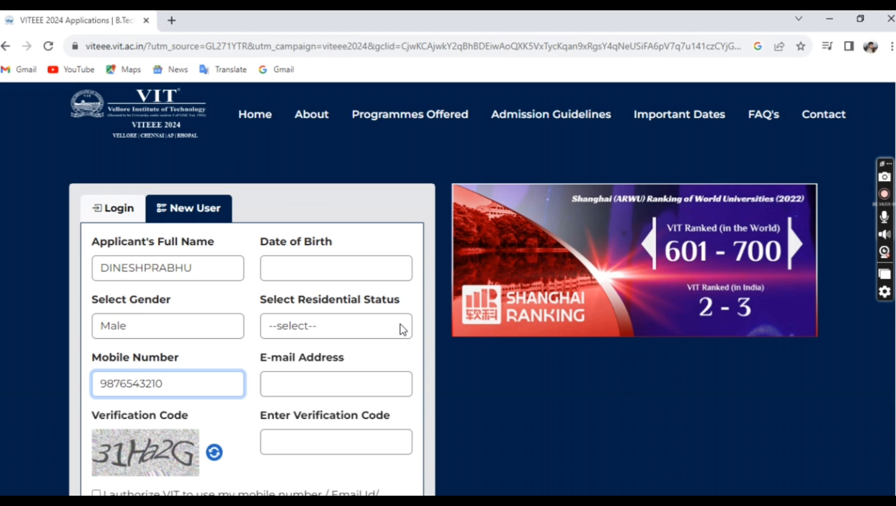
pyautogui.click(401, 329)
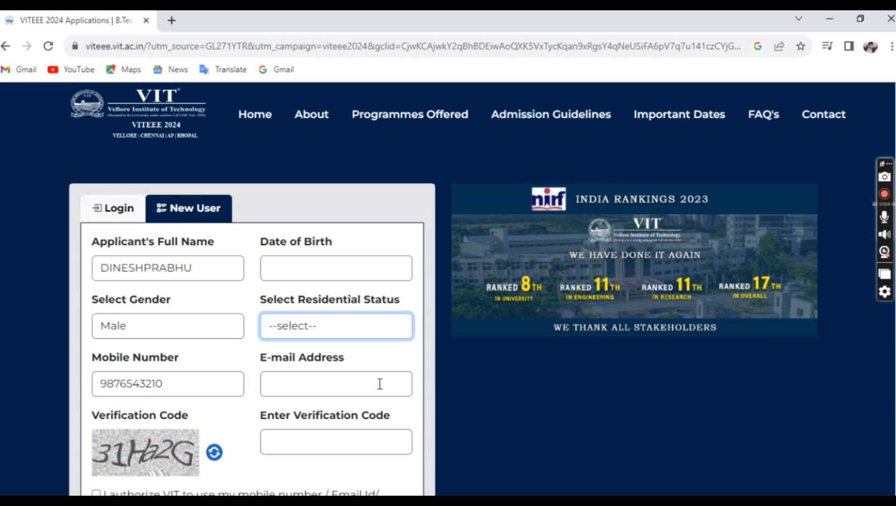
pyautogui.press('Down')
# Fill in the applicant's e-mail address and type the on-screen verification code.
pyautogui.click(378, 383)
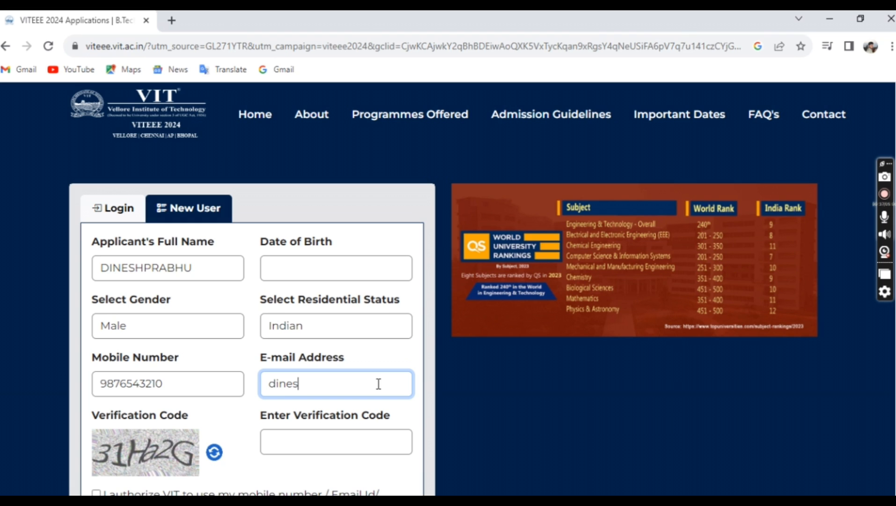
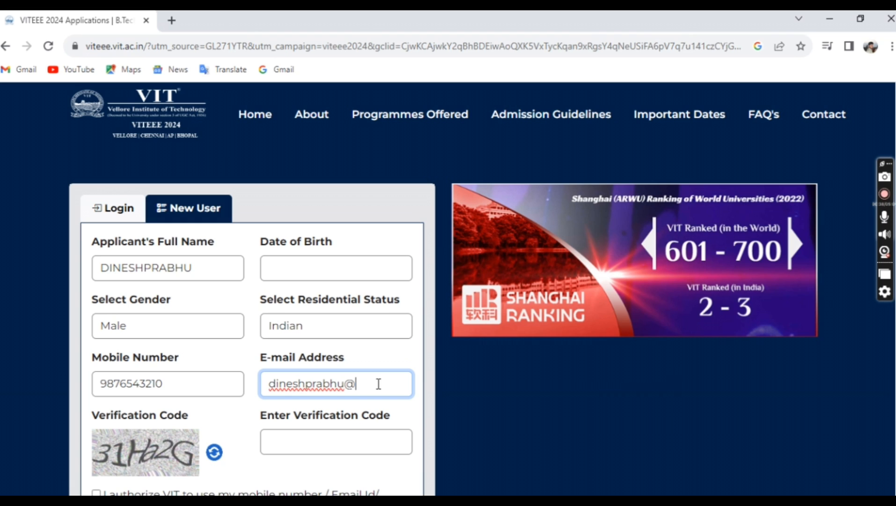
pyautogui.press('Tab')
pyautogui.write('31Ha2G')
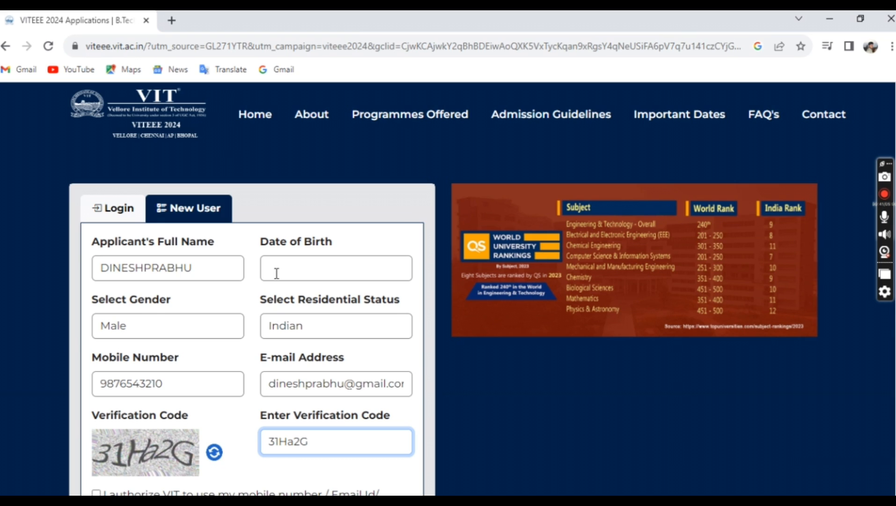
# Pick the date of birth from the calendar and submit the personal and address details.
pyautogui.click(276, 273)
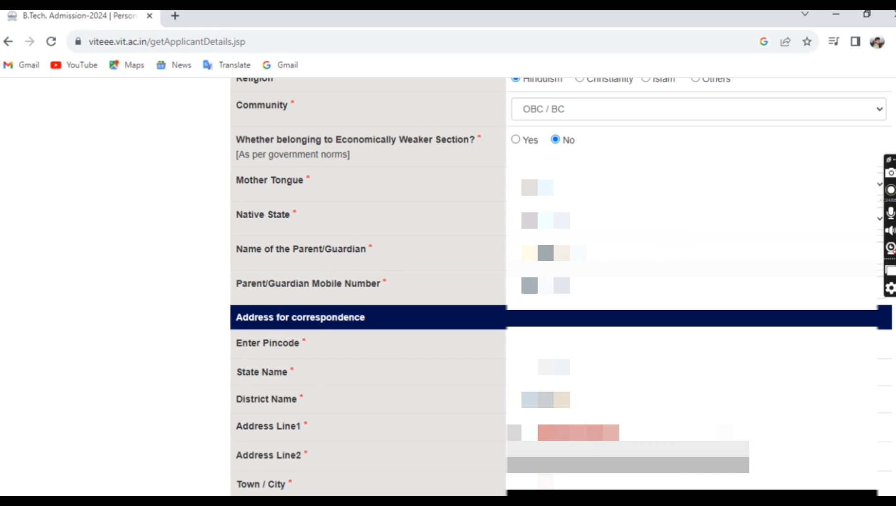
pyautogui.scroll(-2, 590, 427)
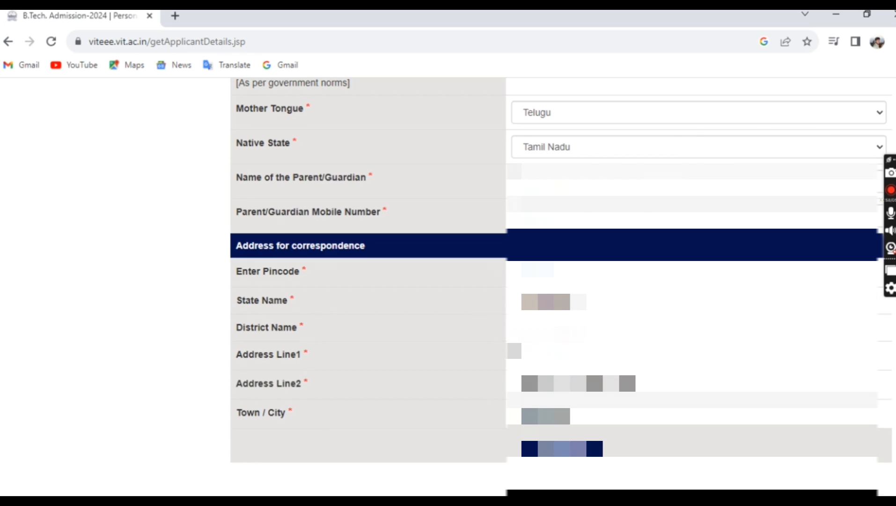
pyautogui.click(585, 447)
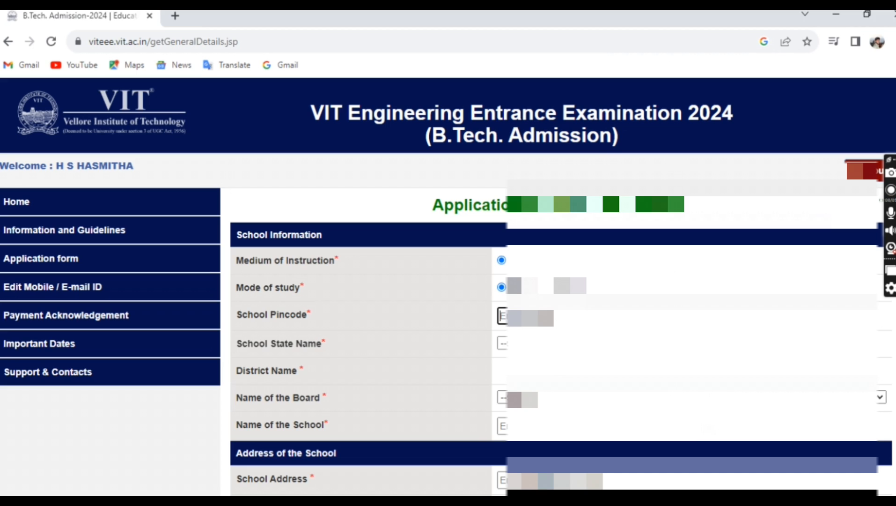
# Enter the school's pincode and choose its district and examination board.
pyautogui.write('6')
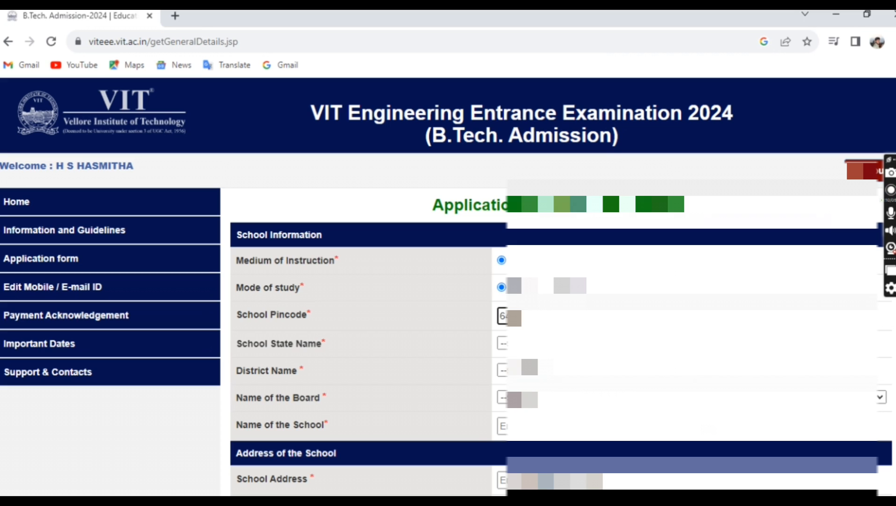
pyautogui.write('41004')
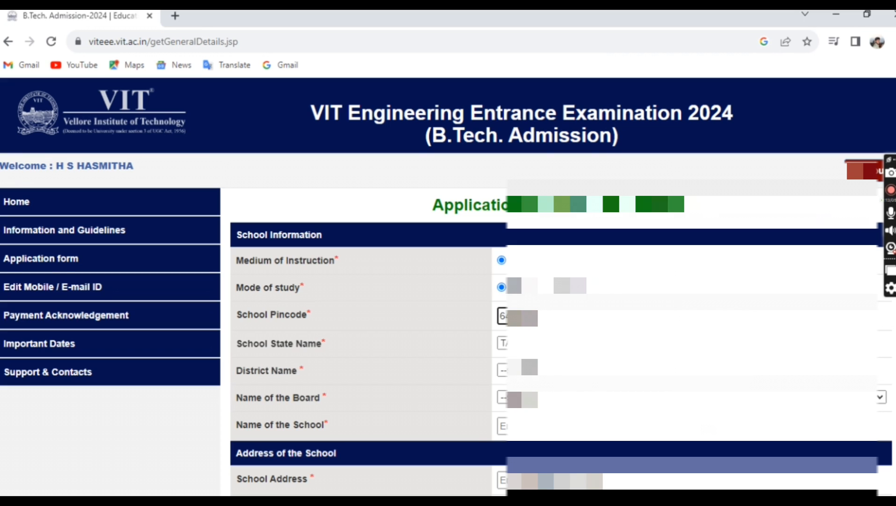
pyautogui.scroll(-2, 448, 285)
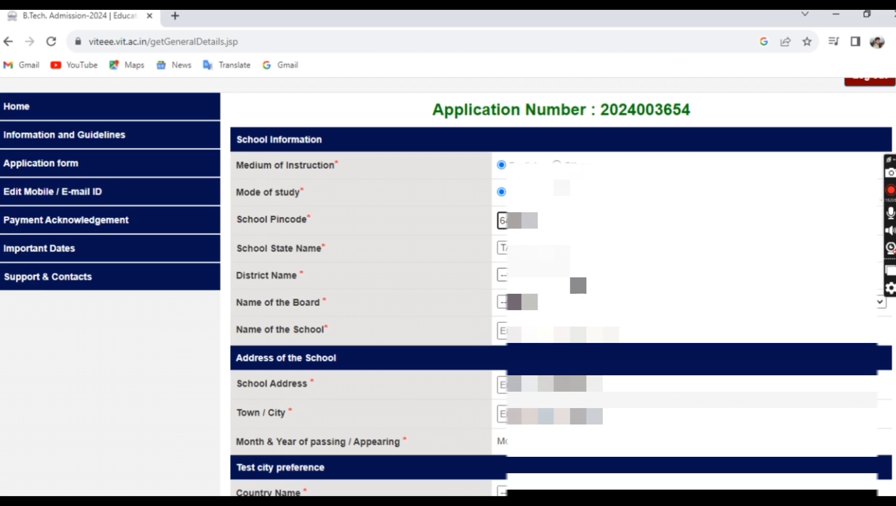
pyautogui.click(562, 275)
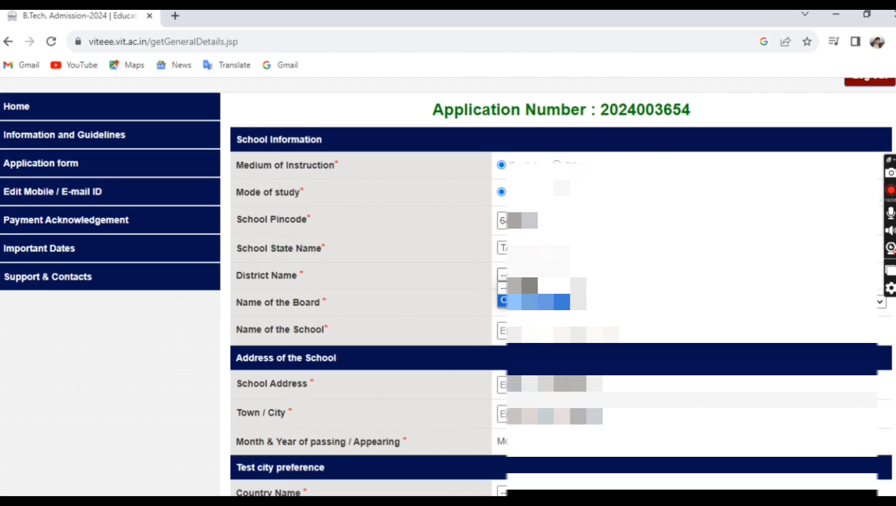
pyautogui.click(538, 300)
pyautogui.click(539, 302)
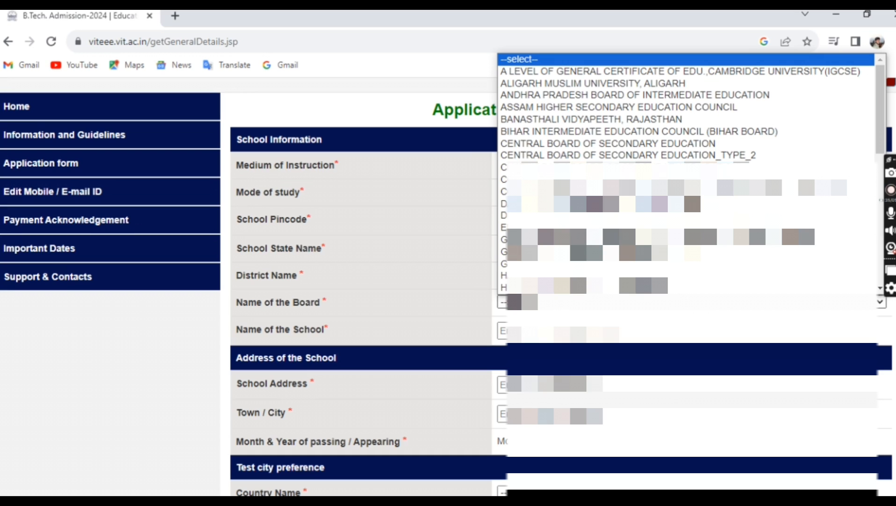
pyautogui.click(608, 143)
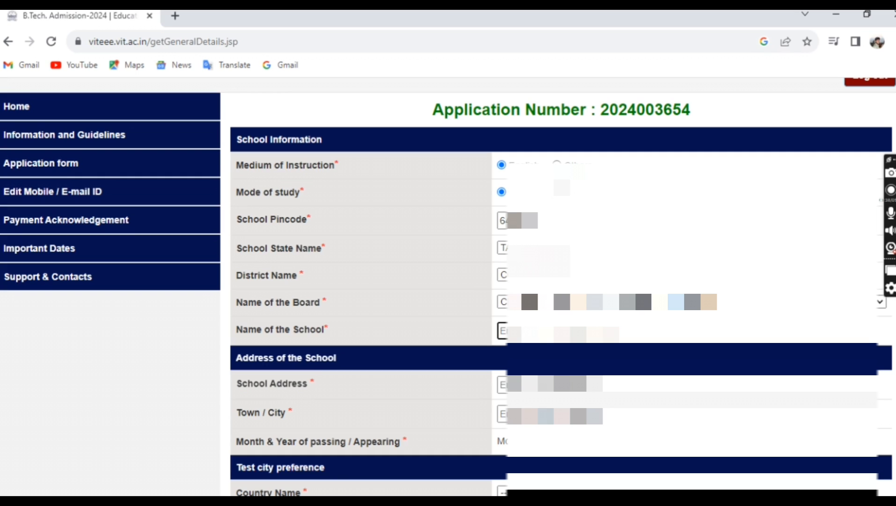
# Fill in the school name and begin the school address.
pyautogui.write('V')
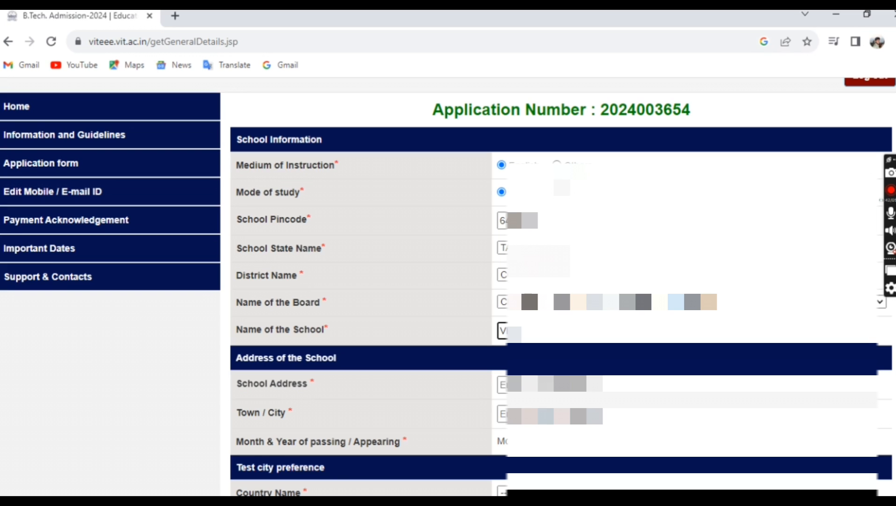
pyautogui.write('...')
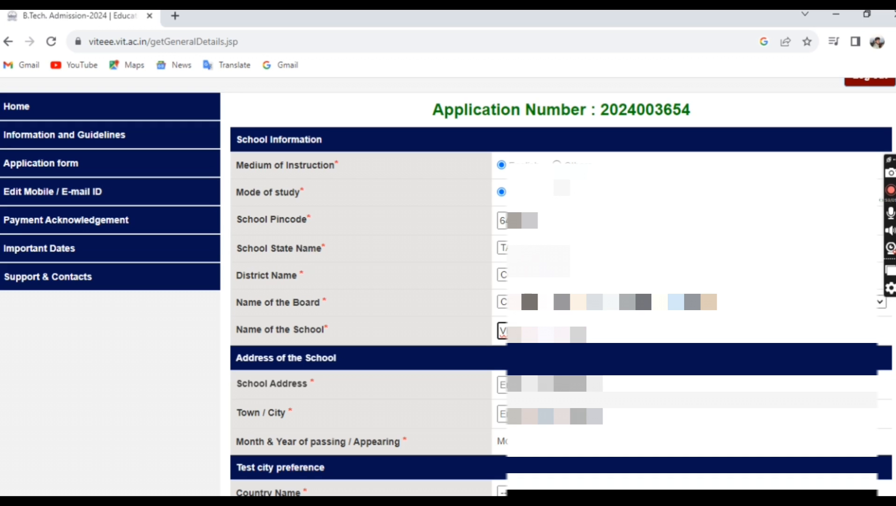
pyautogui.write('SCHOOL')
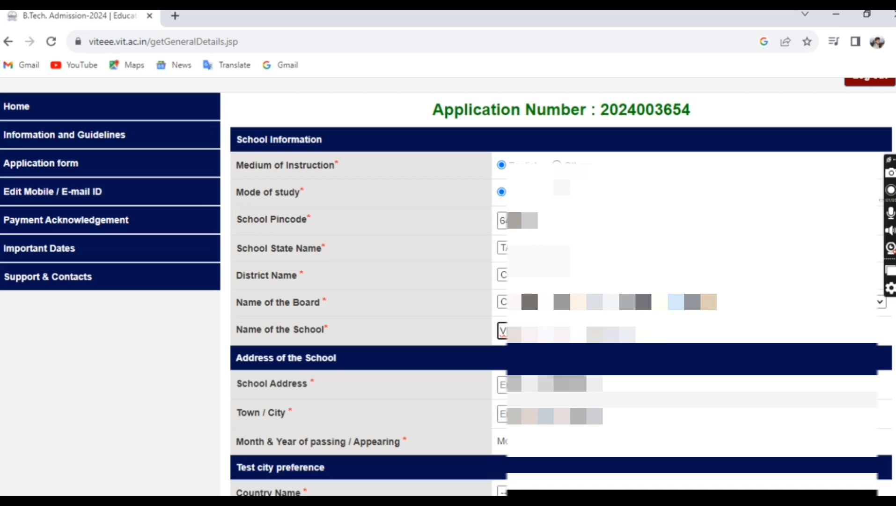
pyautogui.press('Tab')
pyautogui.write('K')
pyautogui.scroll(-3, 561, 281)
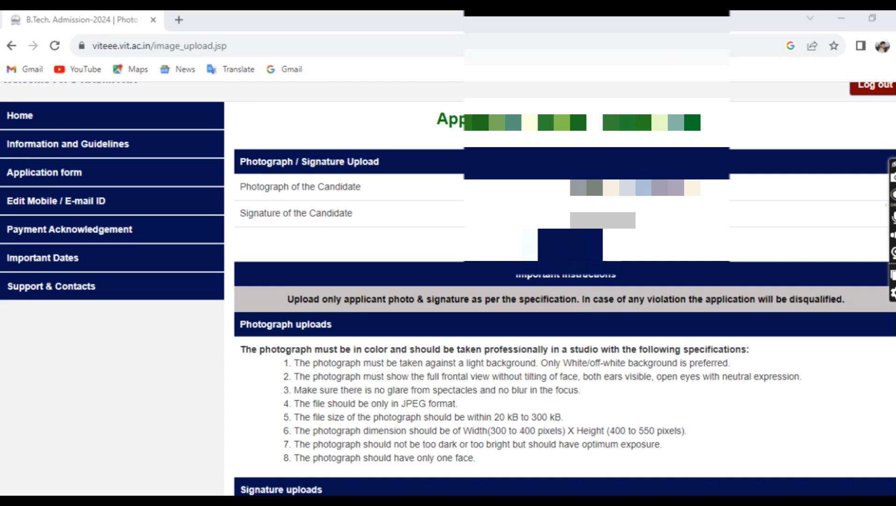
pyautogui.scroll(-2, 322, 307)
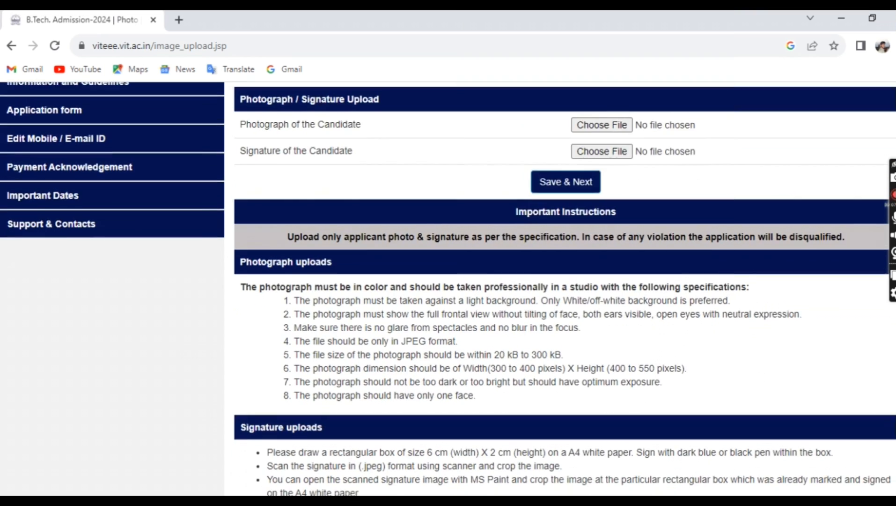
pyautogui.scroll(-1, 448, 286)
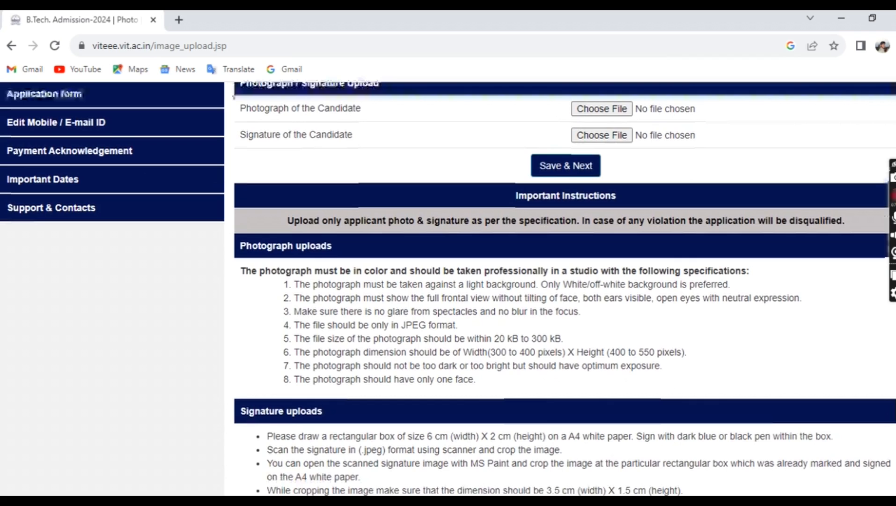
pyautogui.scroll(-2, 401, 370)
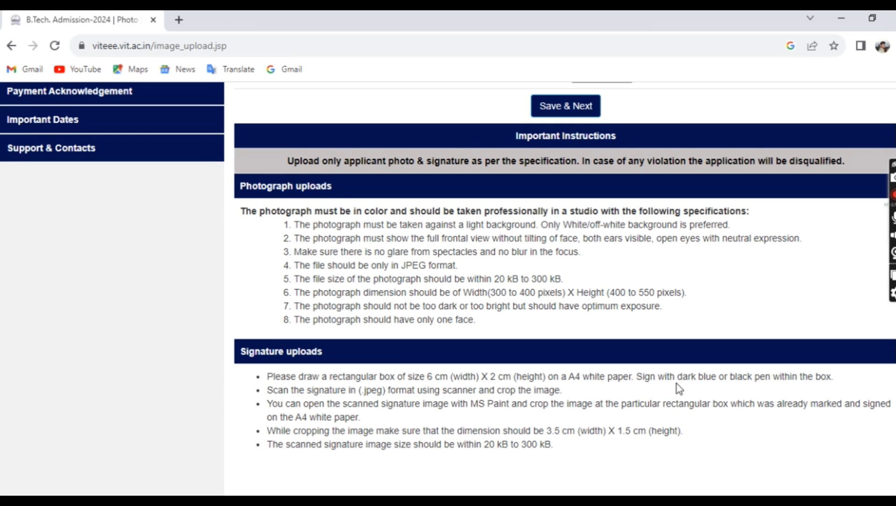
pyautogui.scroll(-2, 564, 289)
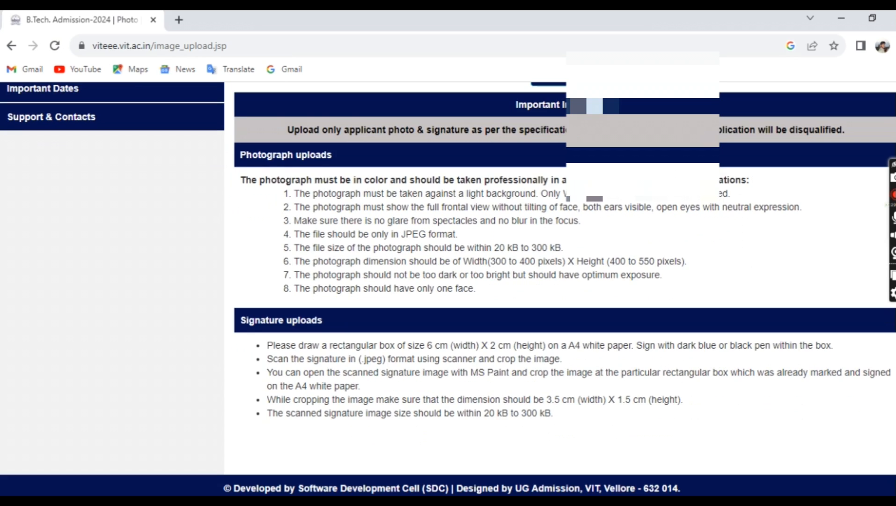
pyautogui.scroll(5, 564, 289)
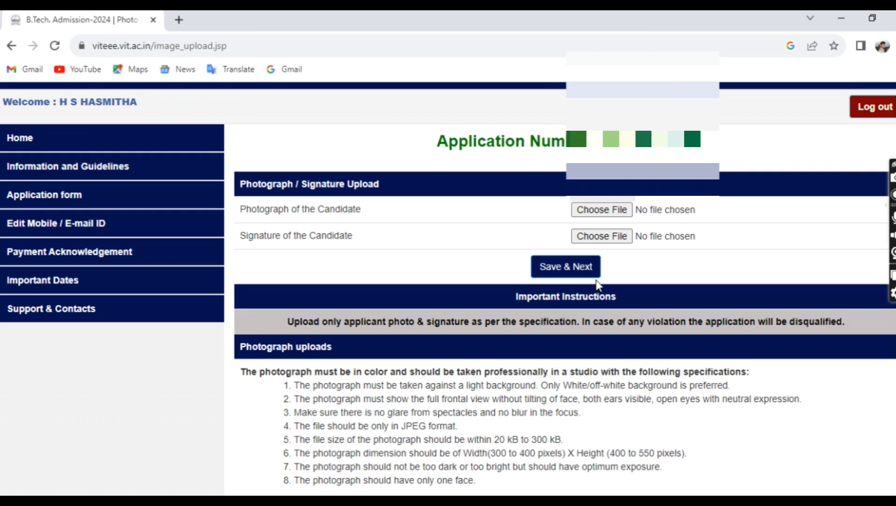
pyautogui.click(589, 278)
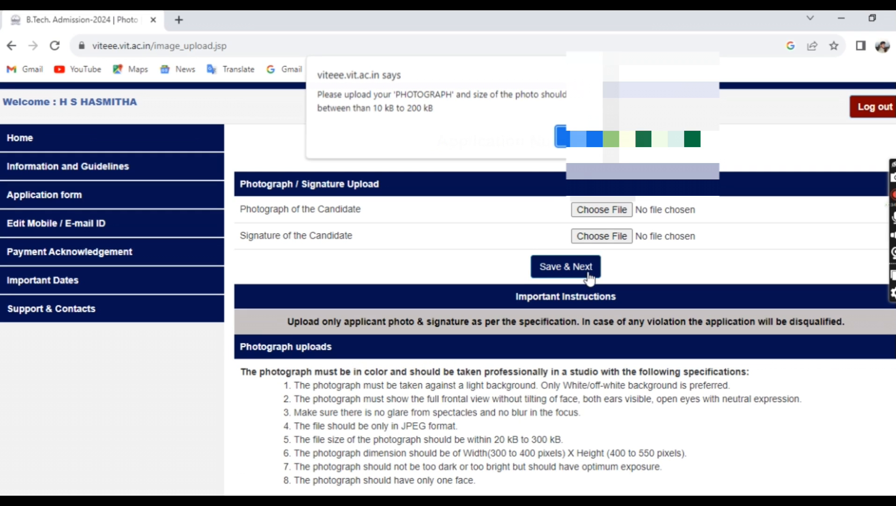
pyautogui.click(564, 139)
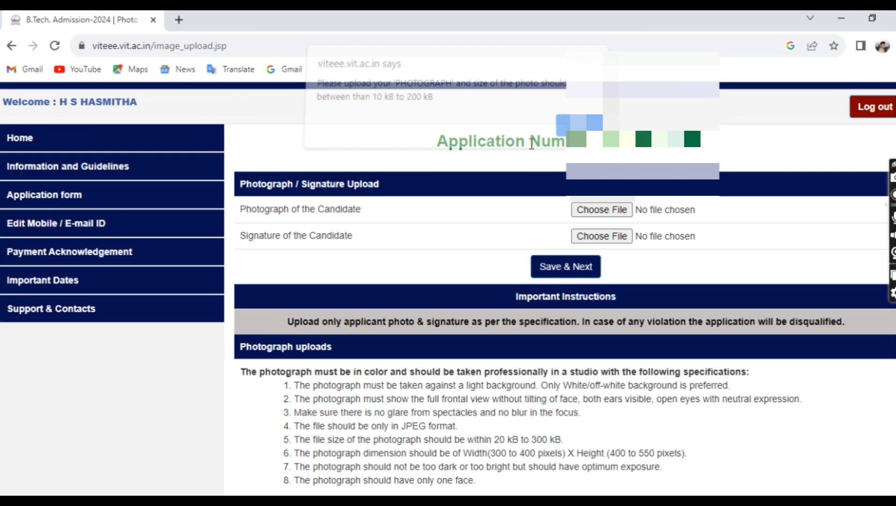